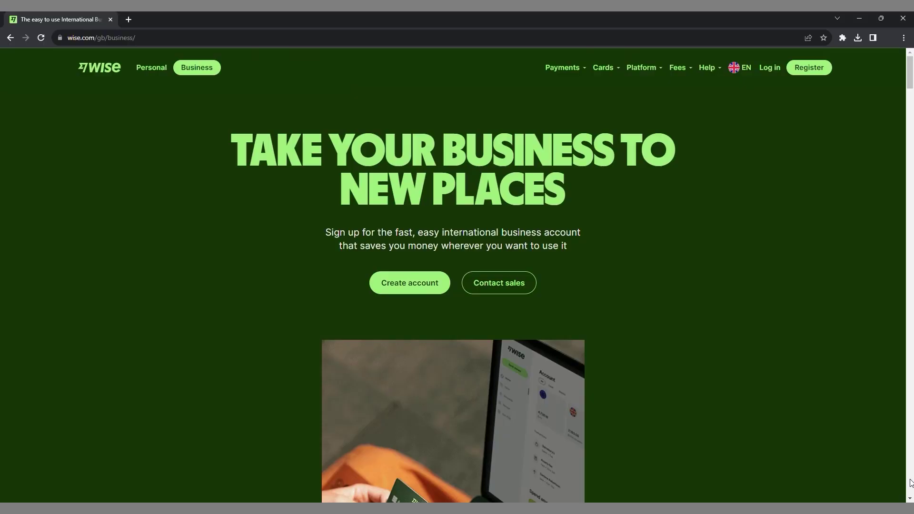
- Scroll down through the Wise Business page's feature sections
{"action": "scroll", "coordinate": [909, 483], "scroll_direction": "down", "scroll_amount": 8}
{"action": "scroll", "coordinate": [910, 483], "scroll_direction": "down", "scroll_amount": 15}
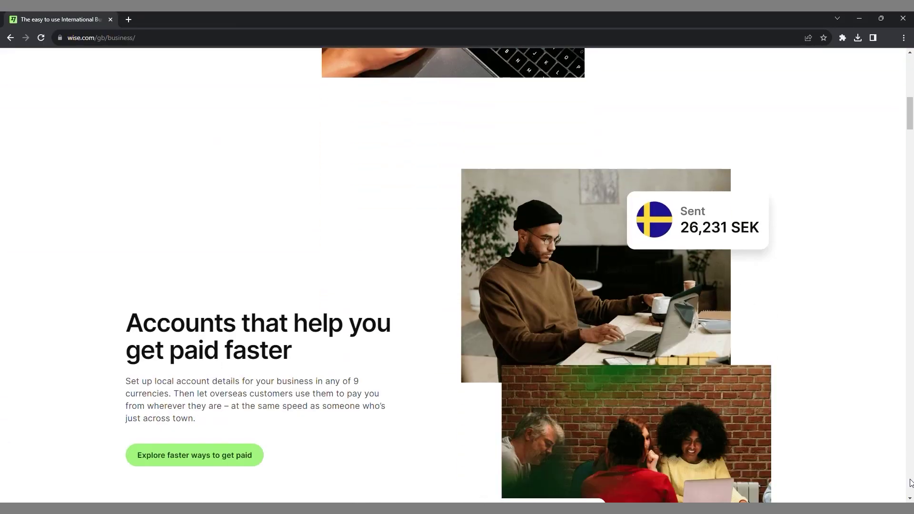
{"action": "scroll", "coordinate": [910, 483], "scroll_direction": "down", "scroll_amount": 8}
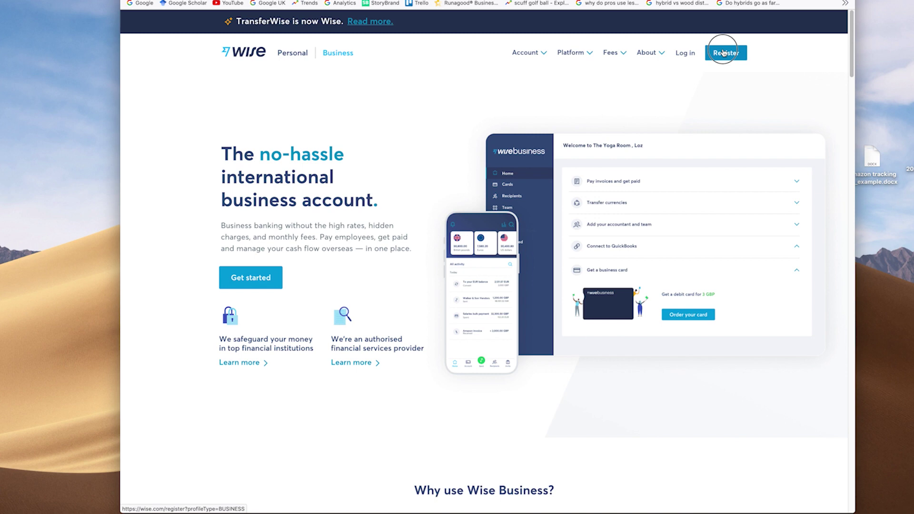
- Start business registration with a work email, keep United Kingdom, and request a text verification code
{"action": "left_click", "coordinate": [723, 52]}
{"action": "left_click", "coordinate": [488, 144]}
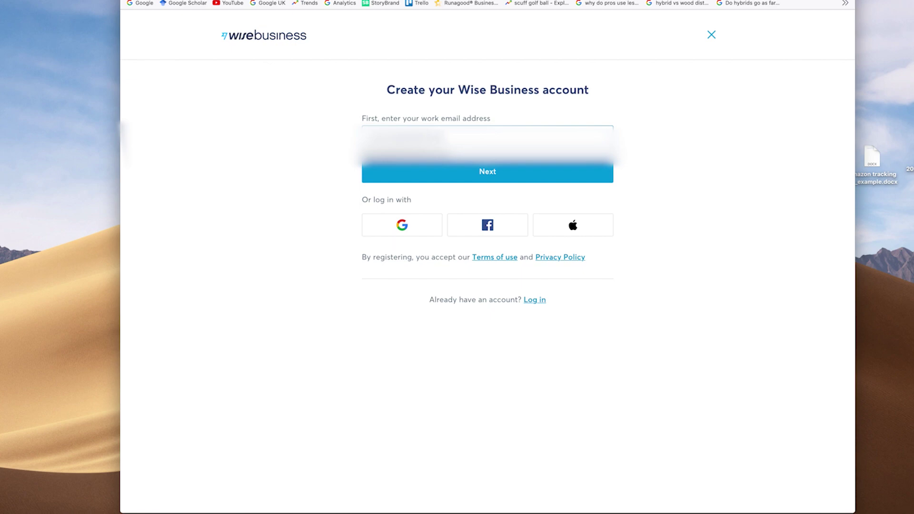
{"action": "type", "text": "com"}
{"action": "left_click", "coordinate": [491, 170]}
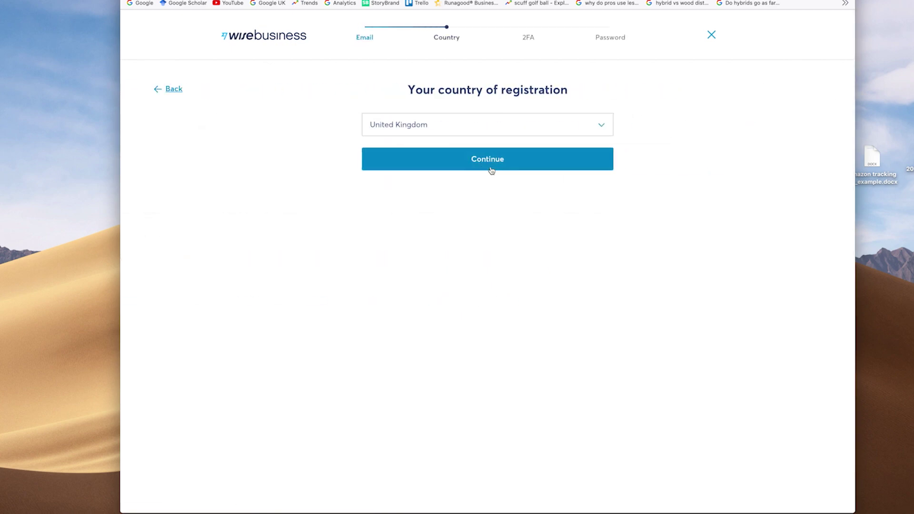
{"action": "left_click", "coordinate": [489, 161]}
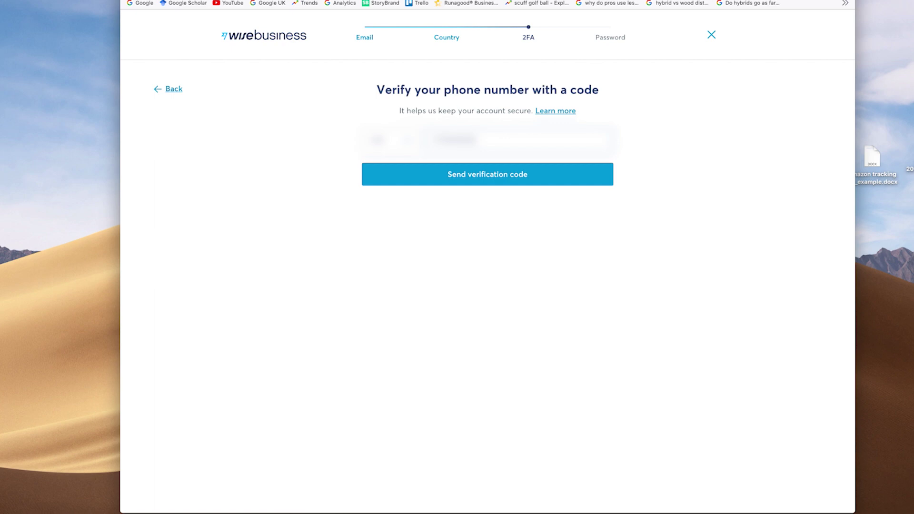
{"action": "left_click", "coordinate": [491, 180]}
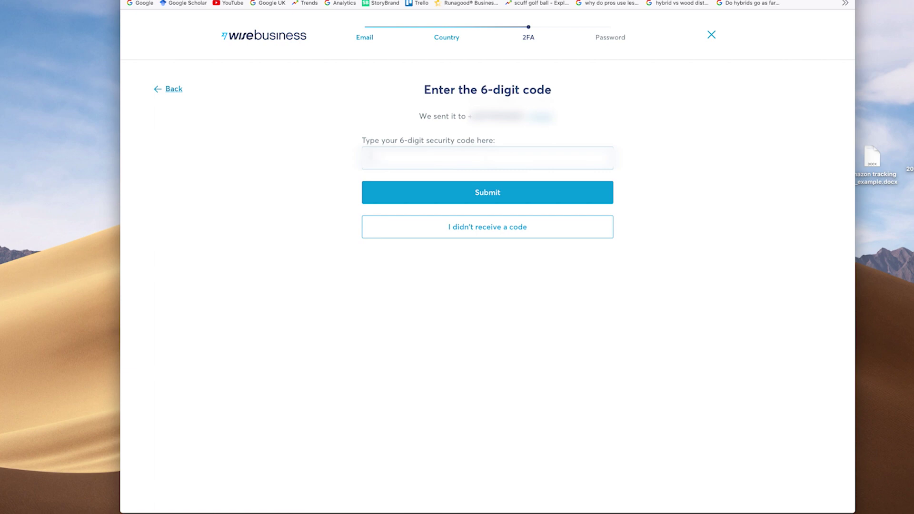
- Submit the security code and create the account with a manually entered password
{"action": "type", "text": "123"}
{"action": "left_click", "coordinate": [476, 193]}
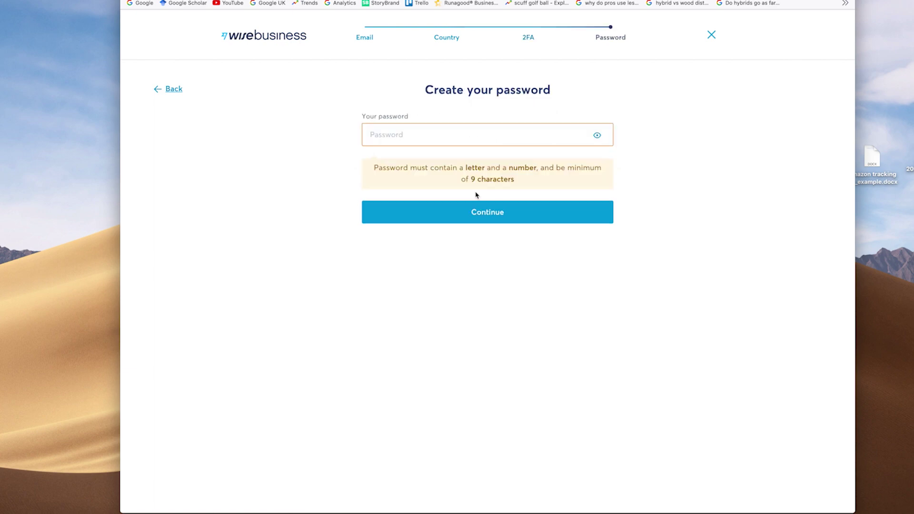
{"action": "left_click", "coordinate": [469, 137]}
{"action": "left_click", "coordinate": [450, 133]}
{"action": "type", "text": "•••••••••"}
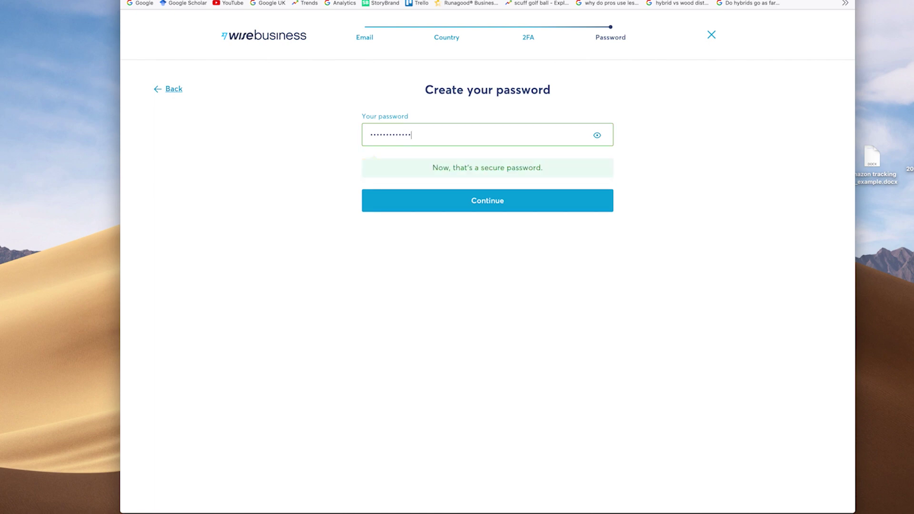
{"action": "type", "text": "••••"}
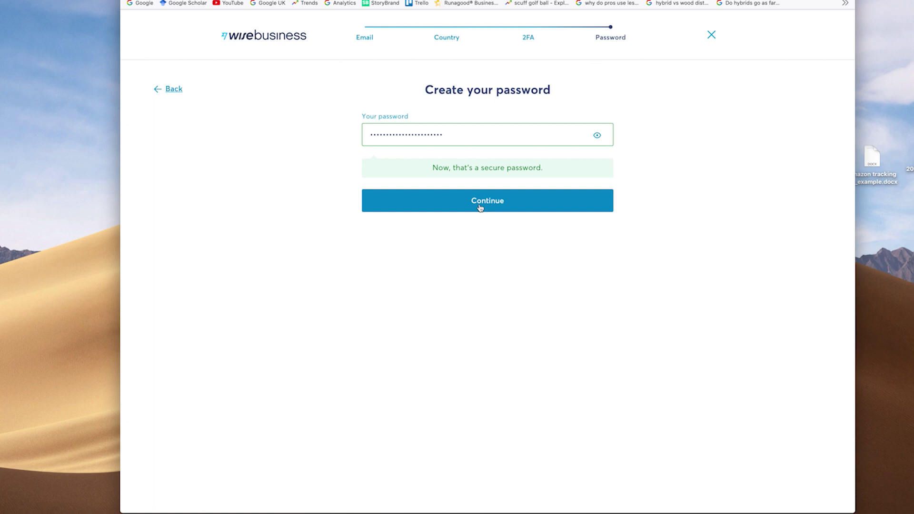
{"action": "left_click", "coordinate": [479, 206]}
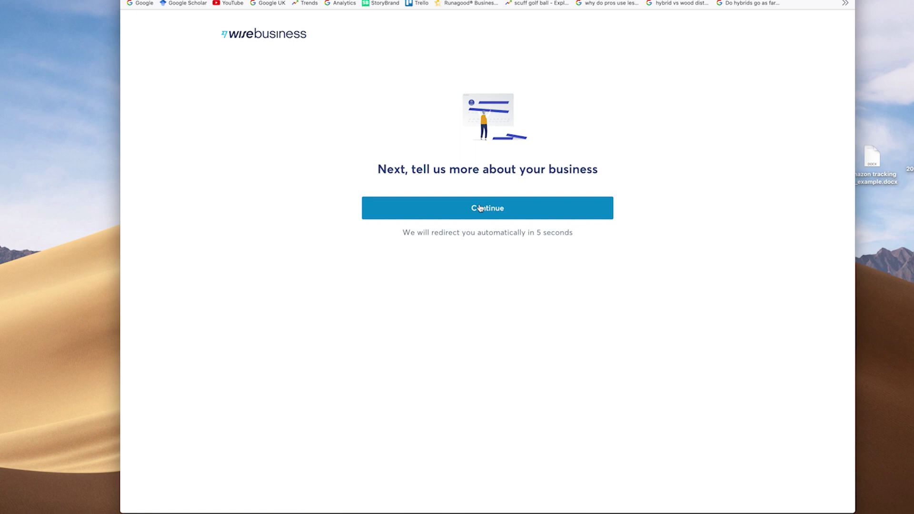
- Find the company through the search, then confirm its fetched details and suggested trading address
{"action": "left_click", "coordinate": [479, 207]}
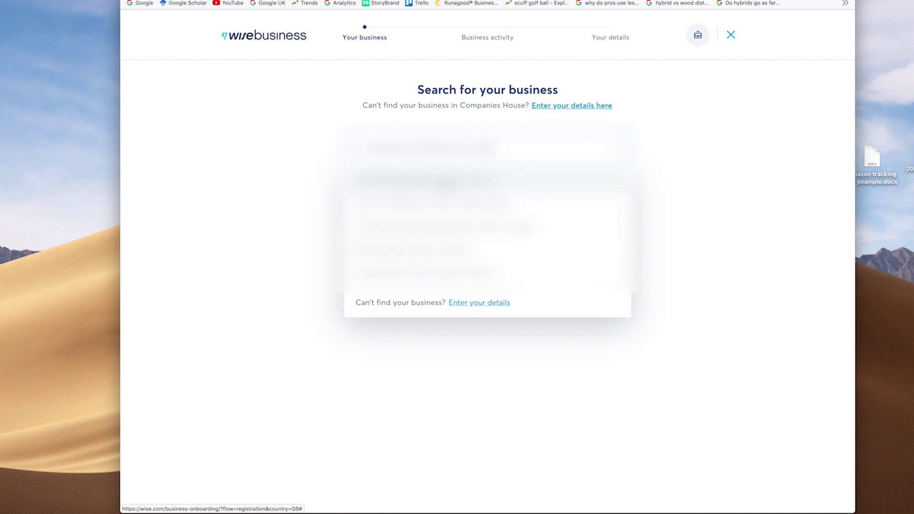
{"action": "key", "text": "Return"}
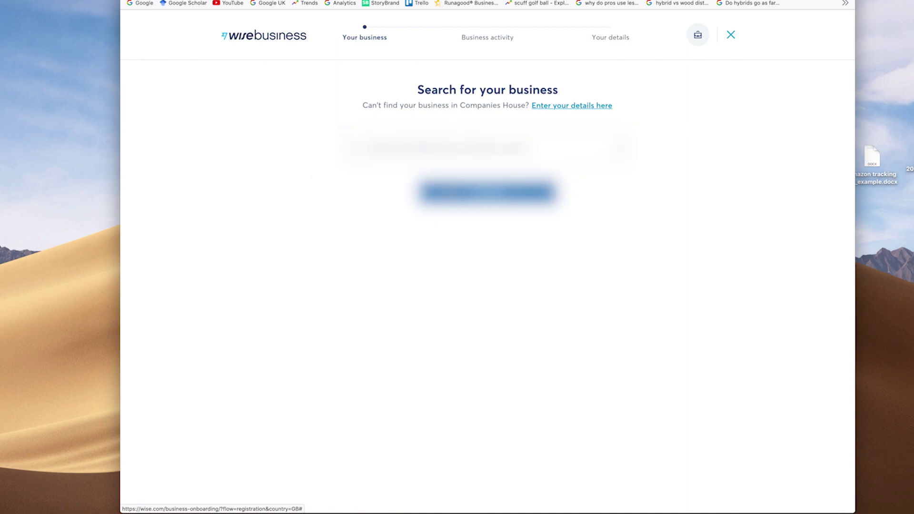
{"action": "left_click", "coordinate": [453, 195]}
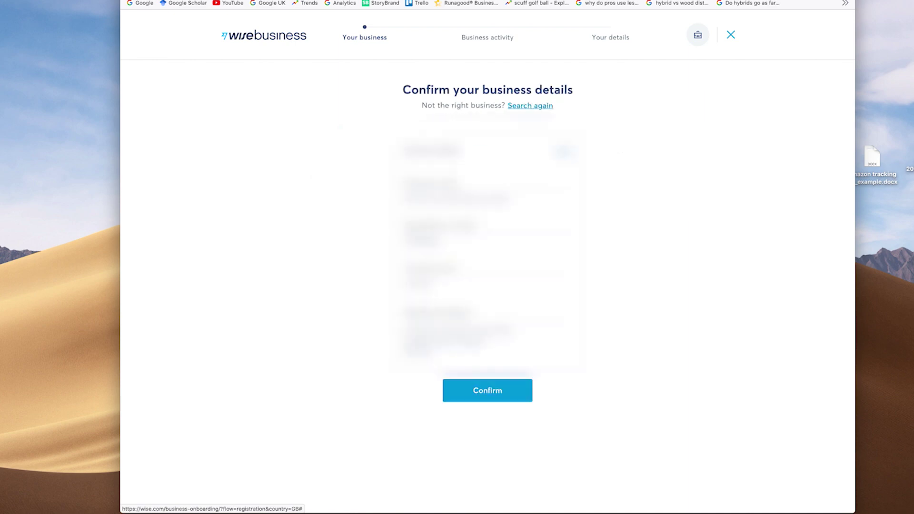
{"action": "left_click", "coordinate": [486, 391]}
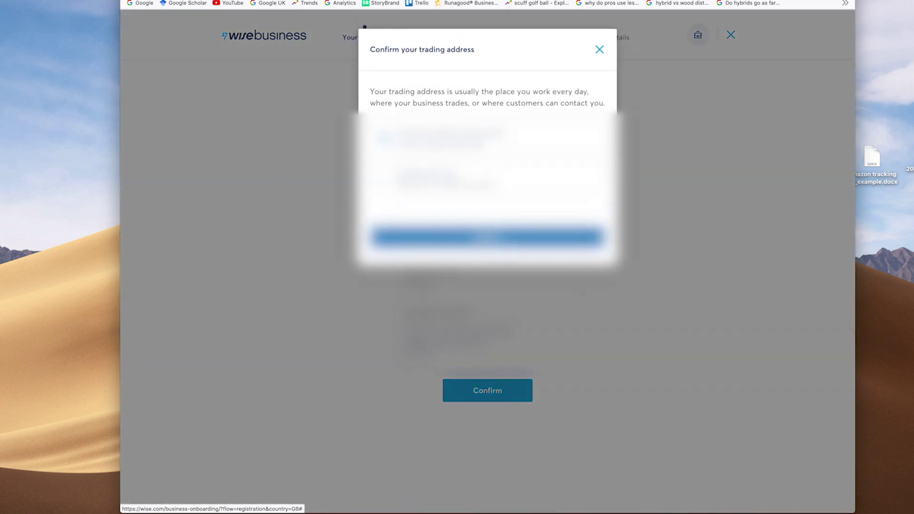
{"action": "left_click", "coordinate": [485, 237]}
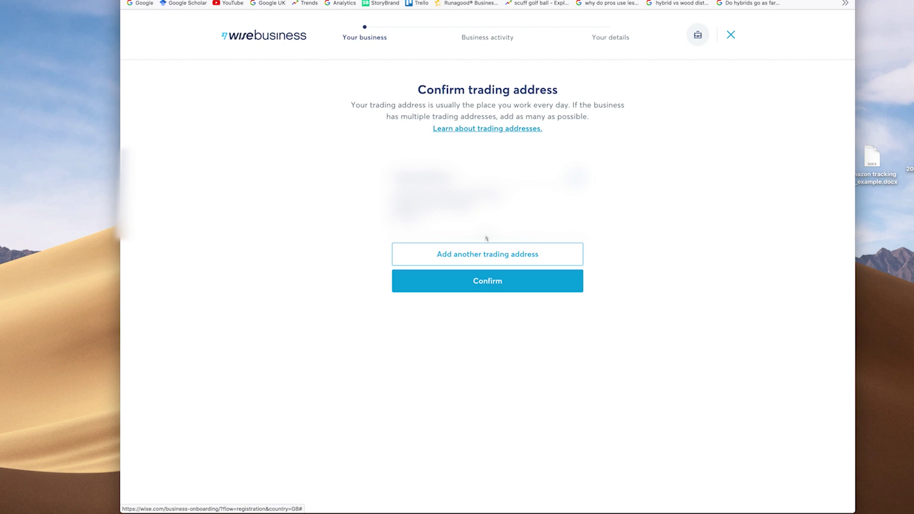
- Set the business category to 'Other, not listed above', answer No for website, and start the description
{"action": "left_click", "coordinate": [481, 284]}
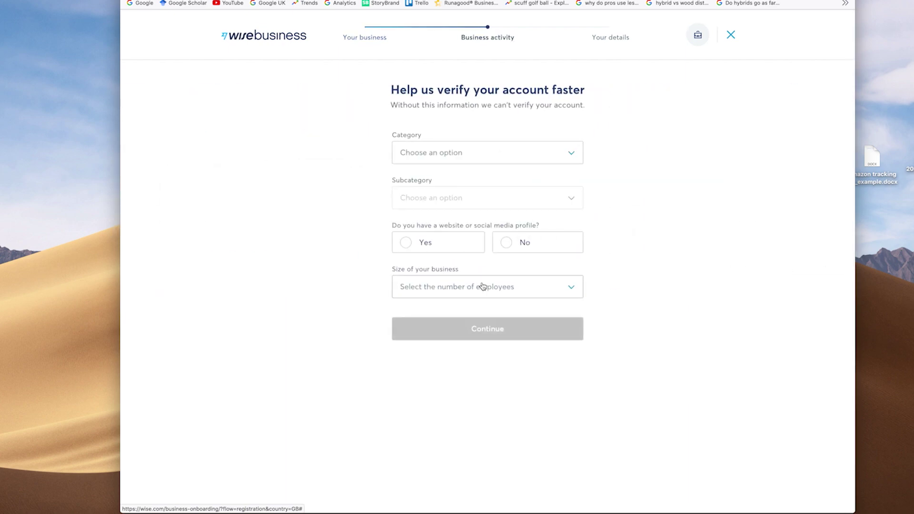
{"action": "left_click", "coordinate": [572, 156]}
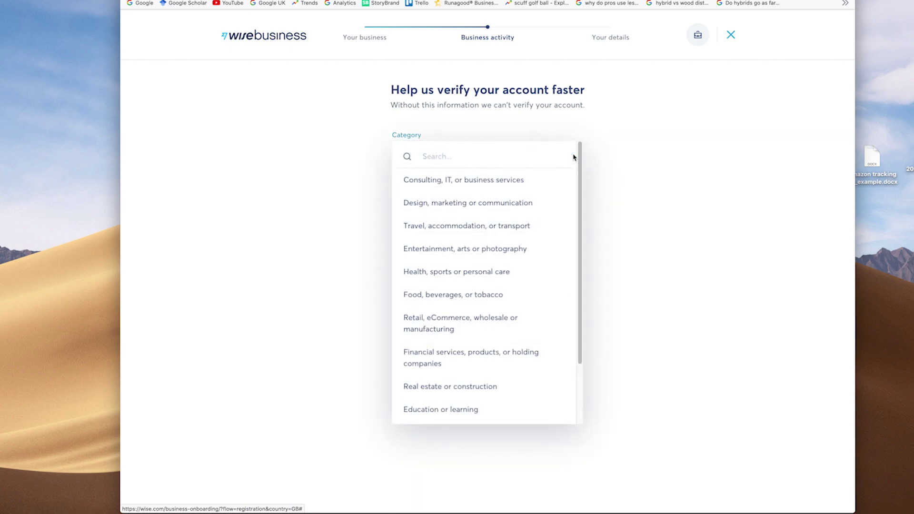
{"action": "scroll", "coordinate": [575, 212], "scroll_direction": "down", "scroll_amount": 3}
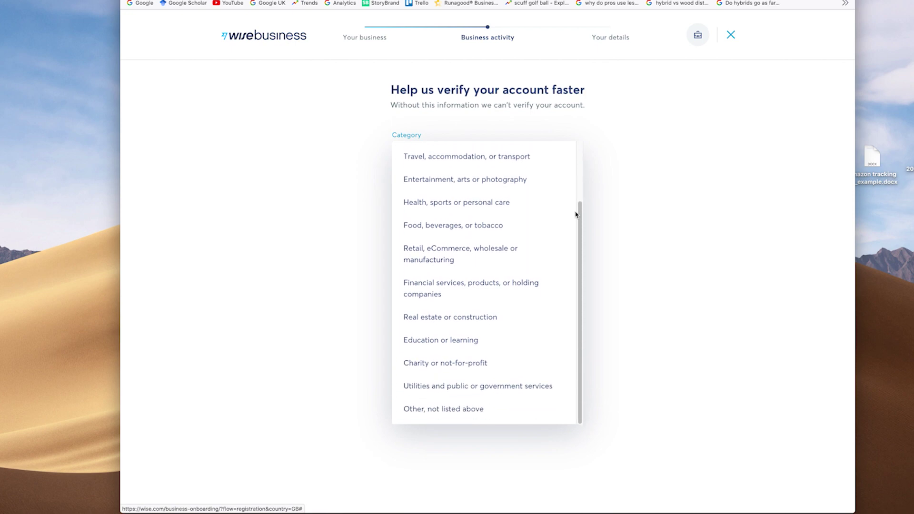
{"action": "scroll", "coordinate": [574, 214], "scroll_direction": "up", "scroll_amount": 3}
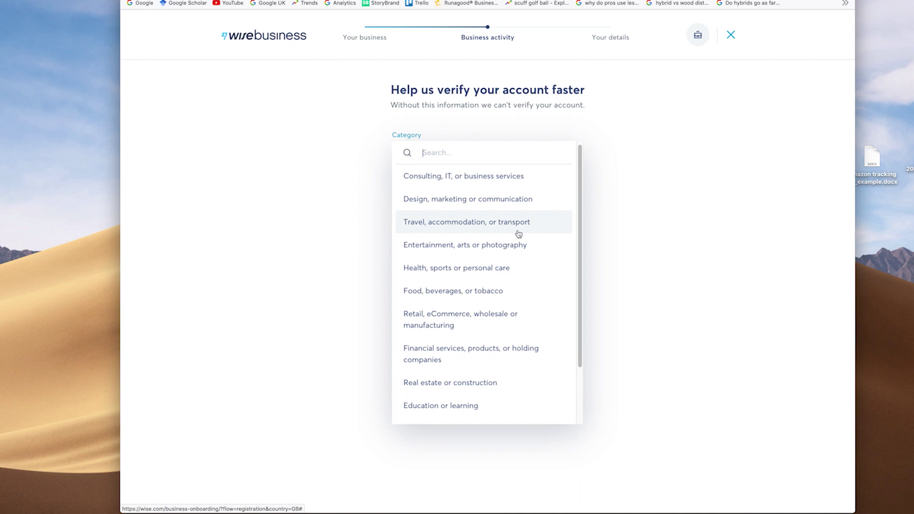
{"action": "scroll", "coordinate": [517, 232], "scroll_direction": "down", "scroll_amount": 3}
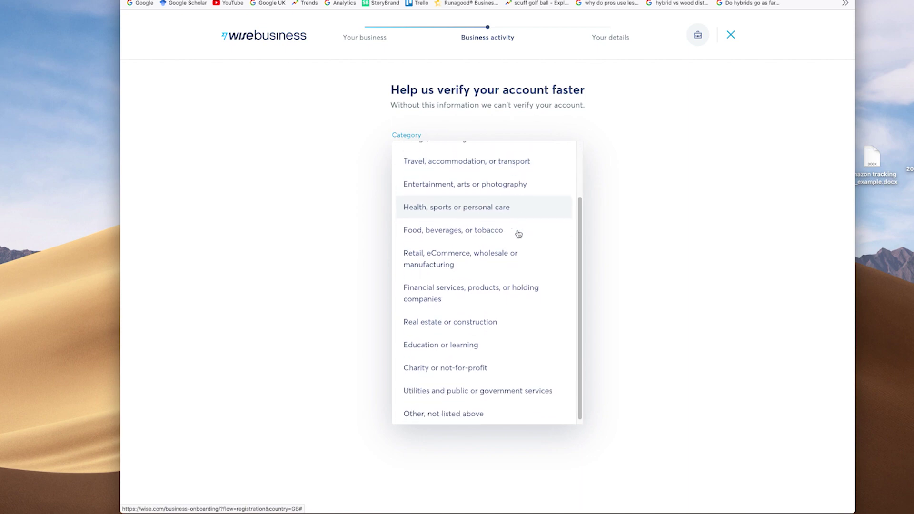
{"action": "left_click", "coordinate": [470, 409]}
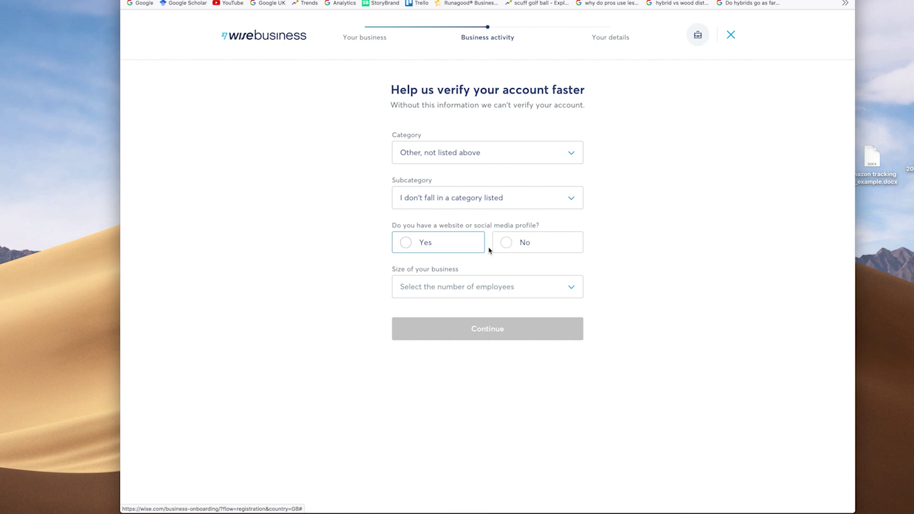
{"action": "left_click", "coordinate": [509, 245]}
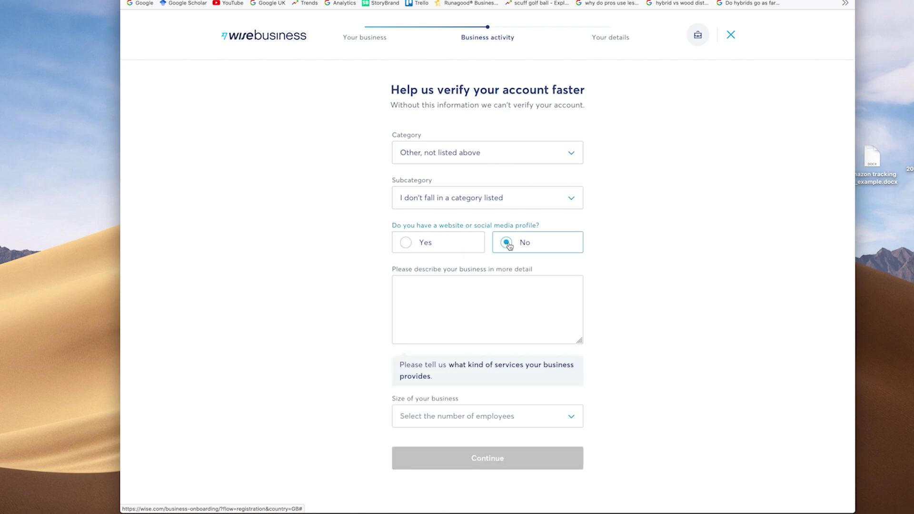
{"action": "left_click", "coordinate": [504, 290]}
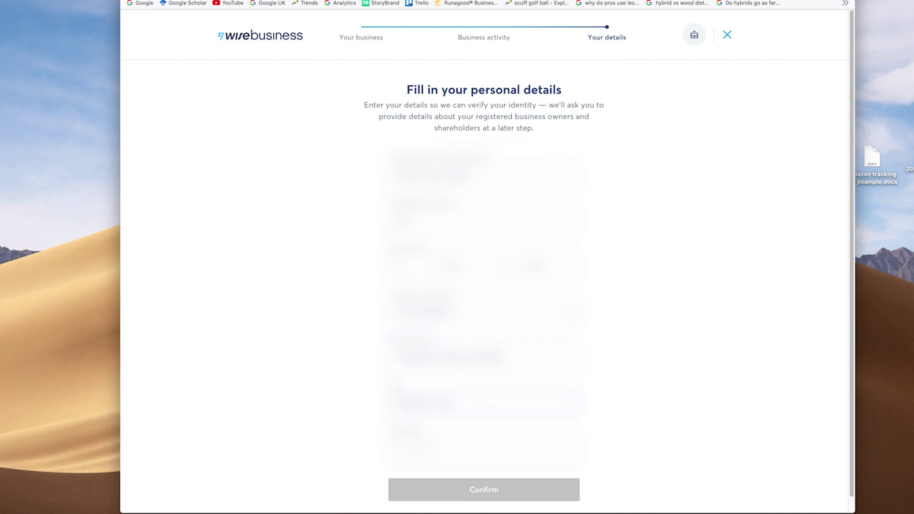
- Scroll down the filled-in personal details form
{"action": "scroll", "coordinate": [461, 485], "scroll_direction": "down", "scroll_amount": 1}
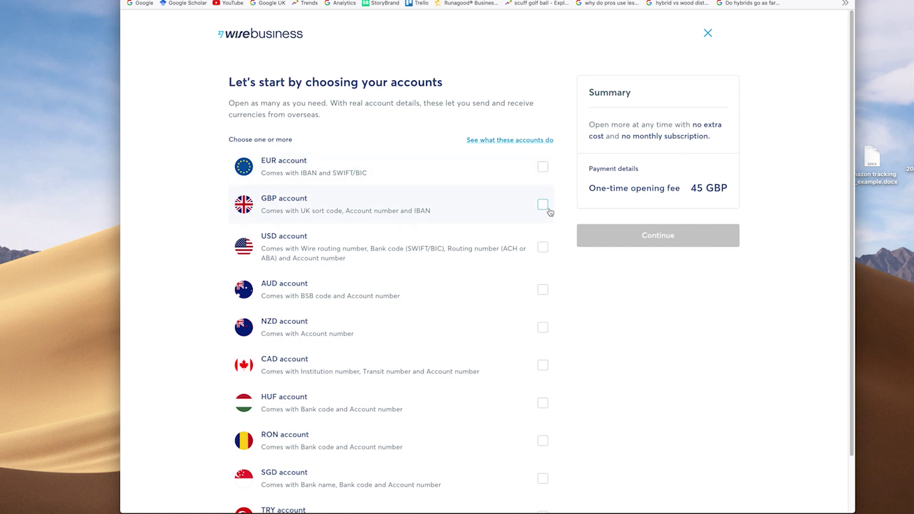
- Select the EUR, GBP and USD currency accounts and submit the selection
{"action": "left_click", "coordinate": [543, 205]}
{"action": "left_click", "coordinate": [543, 248]}
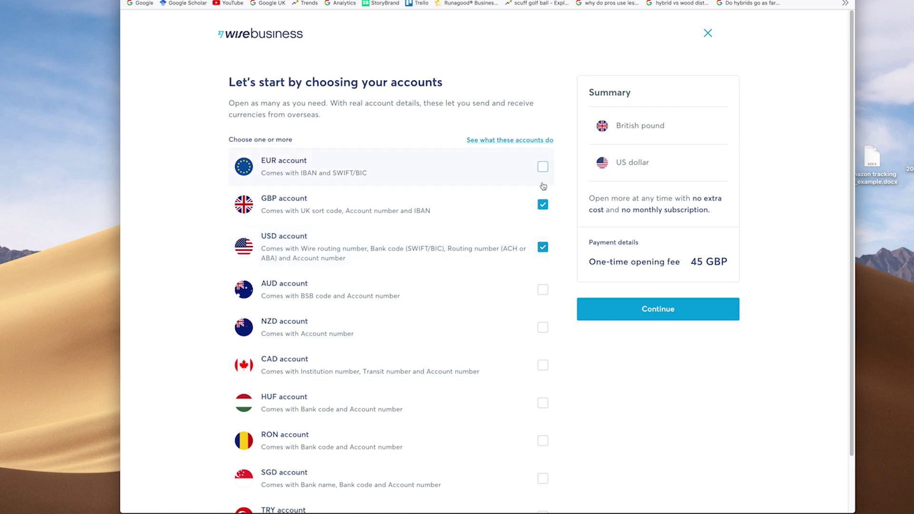
{"action": "left_click", "coordinate": [542, 204]}
{"action": "left_click", "coordinate": [543, 248]}
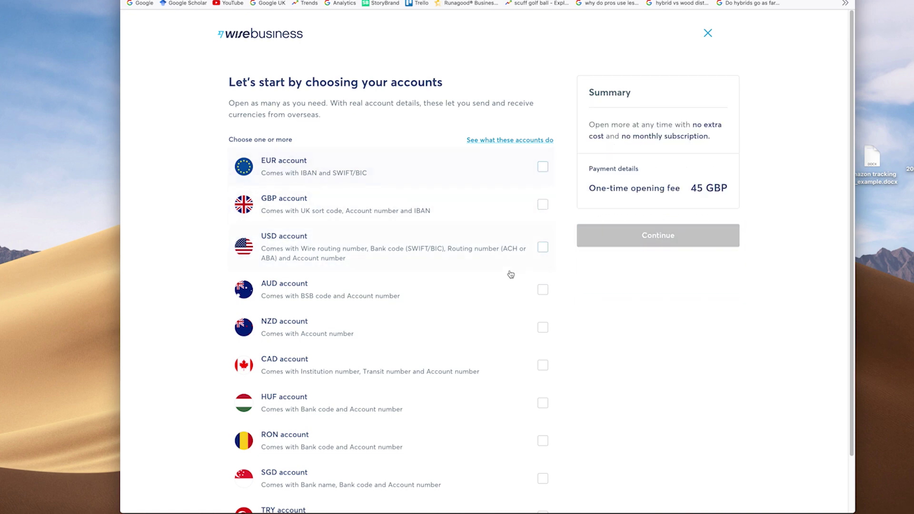
{"action": "scroll", "coordinate": [508, 271], "scroll_direction": "down", "scroll_amount": 3}
{"action": "scroll", "coordinate": [508, 271], "scroll_direction": "up", "scroll_amount": 3}
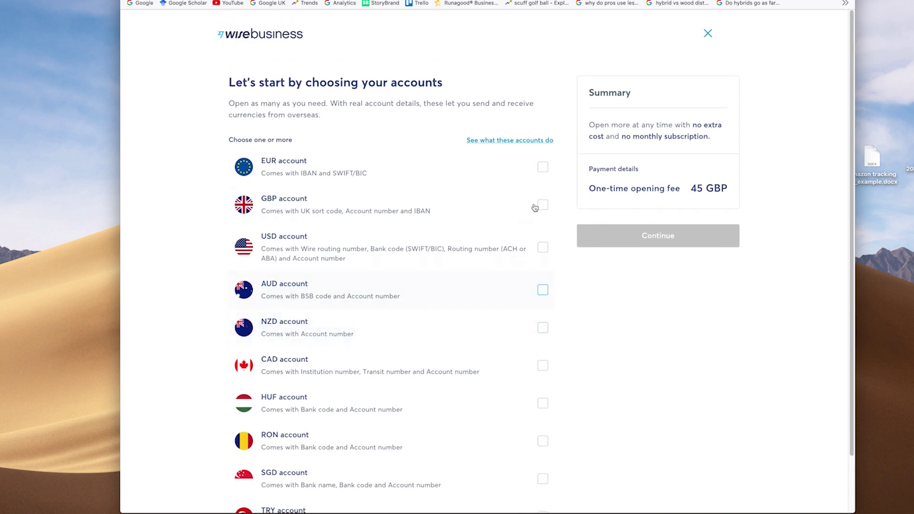
{"action": "left_click", "coordinate": [543, 166]}
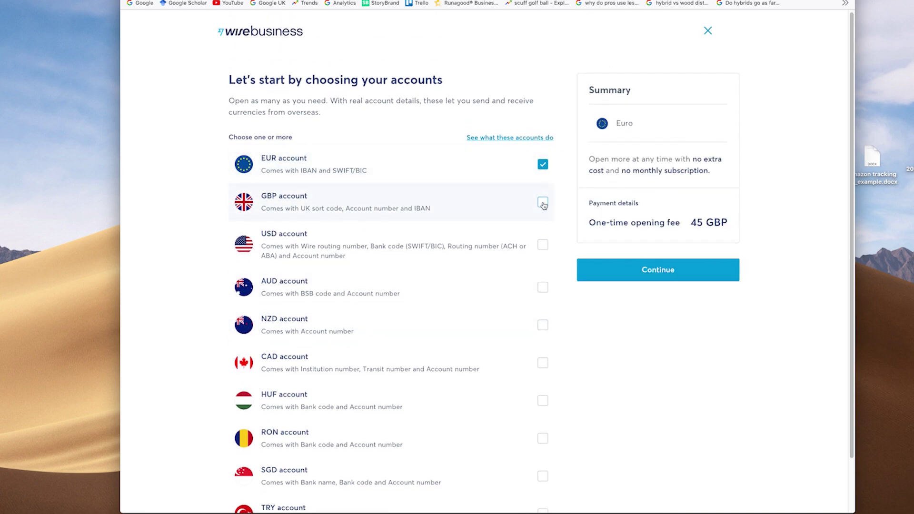
{"action": "left_click", "coordinate": [542, 201]}
{"action": "left_click", "coordinate": [542, 245]}
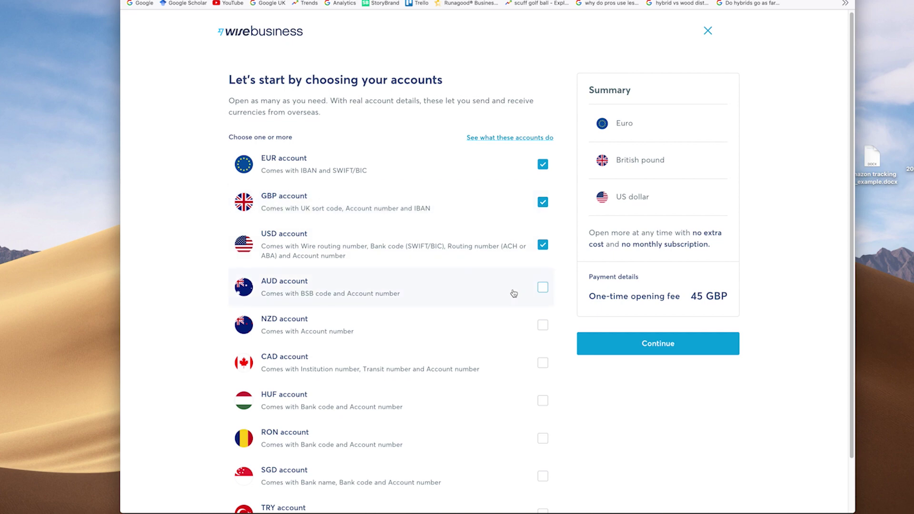
{"action": "scroll", "coordinate": [513, 293], "scroll_direction": "down", "scroll_amount": 3}
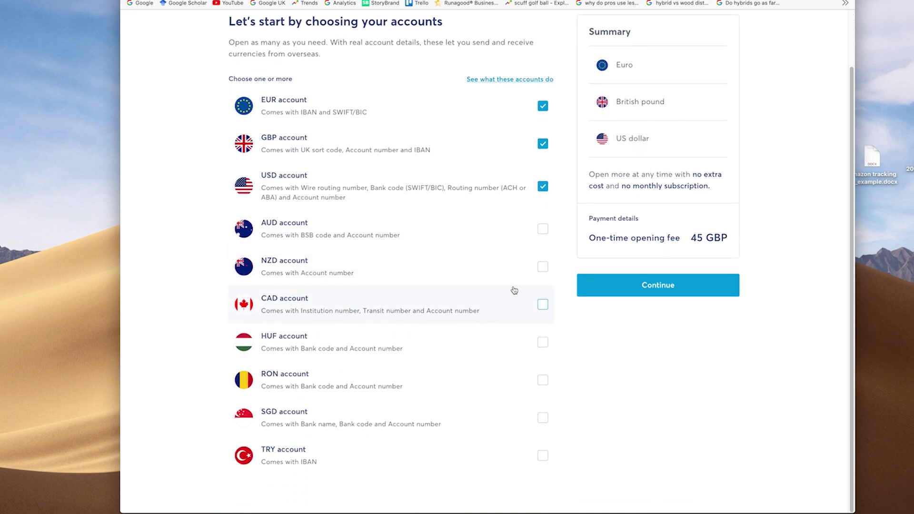
{"action": "scroll", "coordinate": [514, 291], "scroll_direction": "up", "scroll_amount": 3}
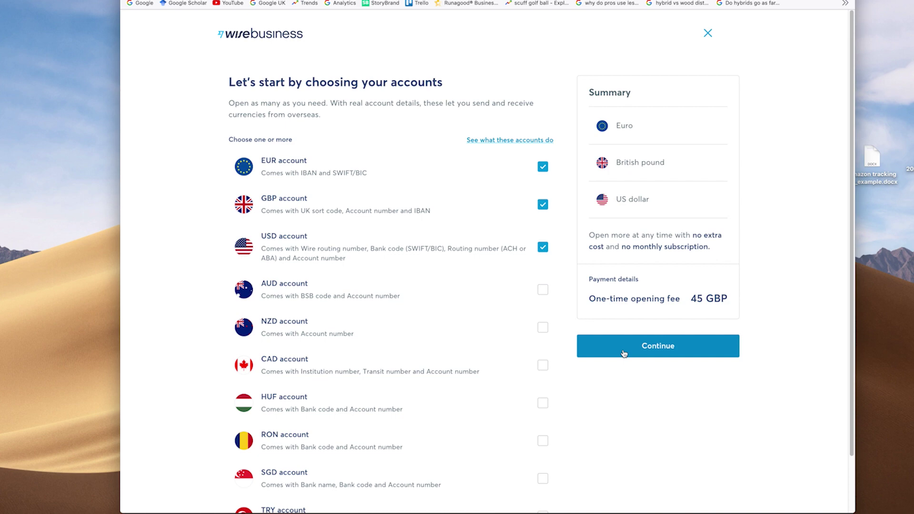
{"action": "left_click", "coordinate": [623, 353]}
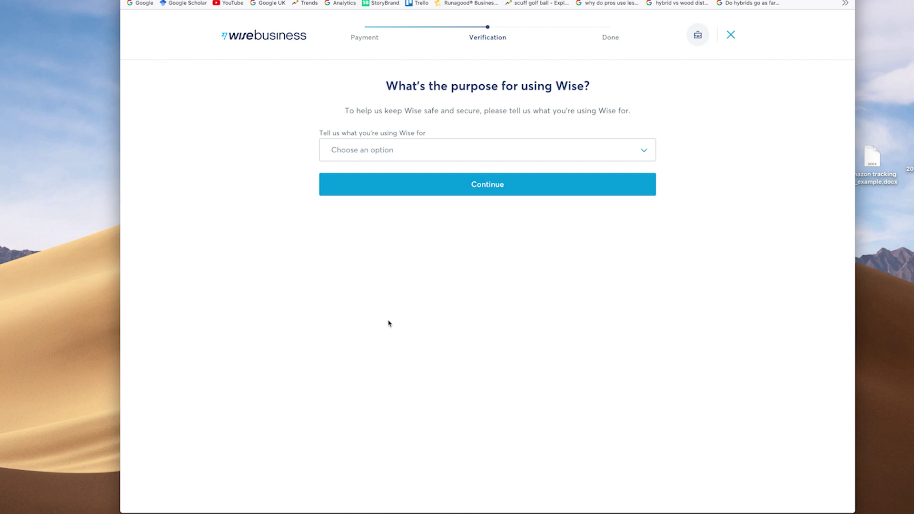
- Set the purpose to 'Both paying suppliers and contractors, and receiving money for goods and services'
{"action": "left_click", "coordinate": [493, 157]}
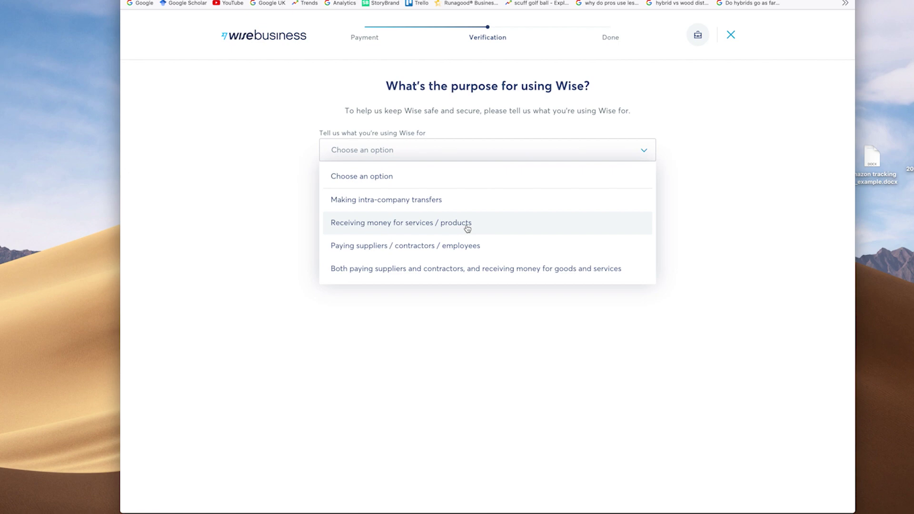
{"action": "left_click", "coordinate": [469, 269]}
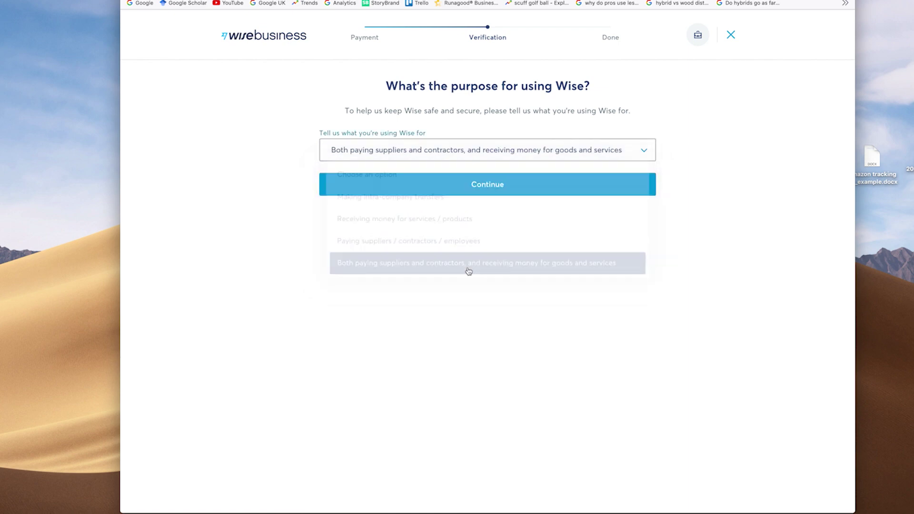
{"action": "left_click", "coordinate": [490, 185]}
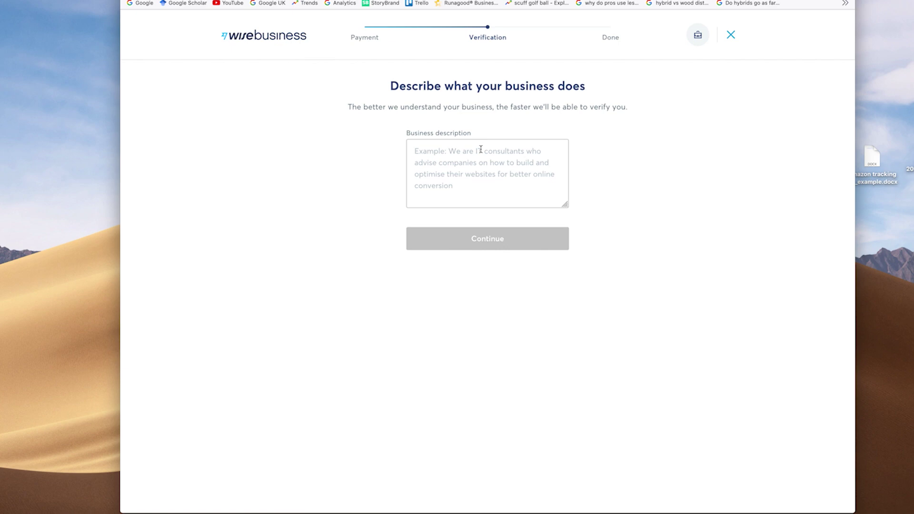
- Describe the business as 'We produce websites' and pick the director's birth month
{"action": "left_click", "coordinate": [481, 150]}
{"action": "type", "text": "We a"}
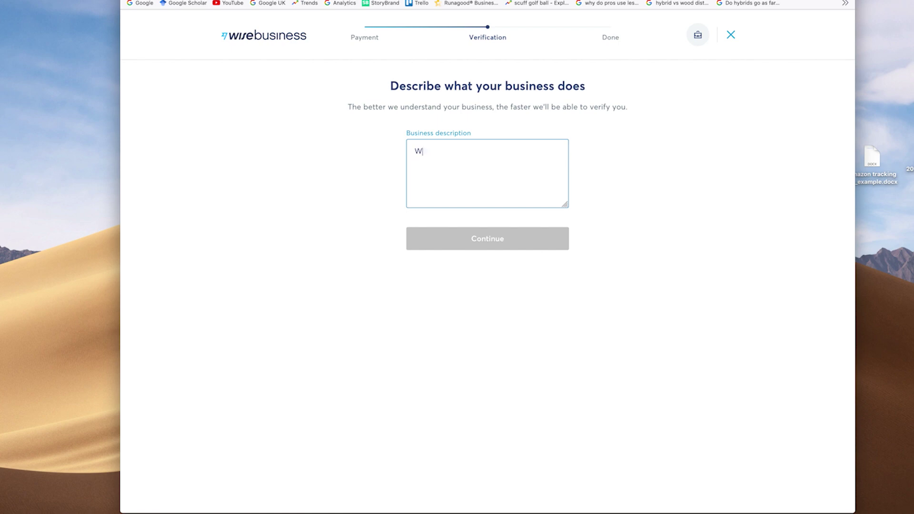
{"action": "key", "text": "BackSpace"}
{"action": "key", "text": "BackSpace"}
{"action": "key", "text": "BackSpace"}
{"action": "key", "text": "BackSpace"}
{"action": "type", "text": "We produce websites"}
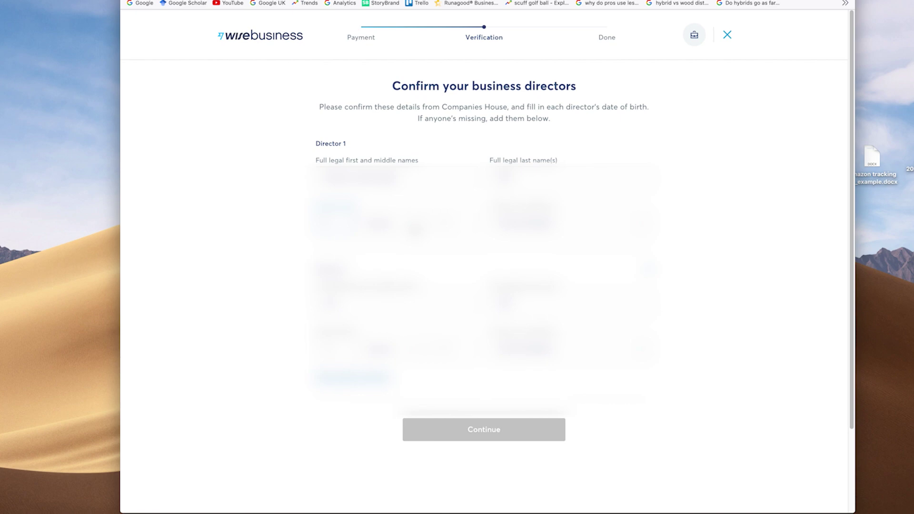
{"action": "left_click", "coordinate": [381, 222]}
{"action": "left_click", "coordinate": [375, 478]}
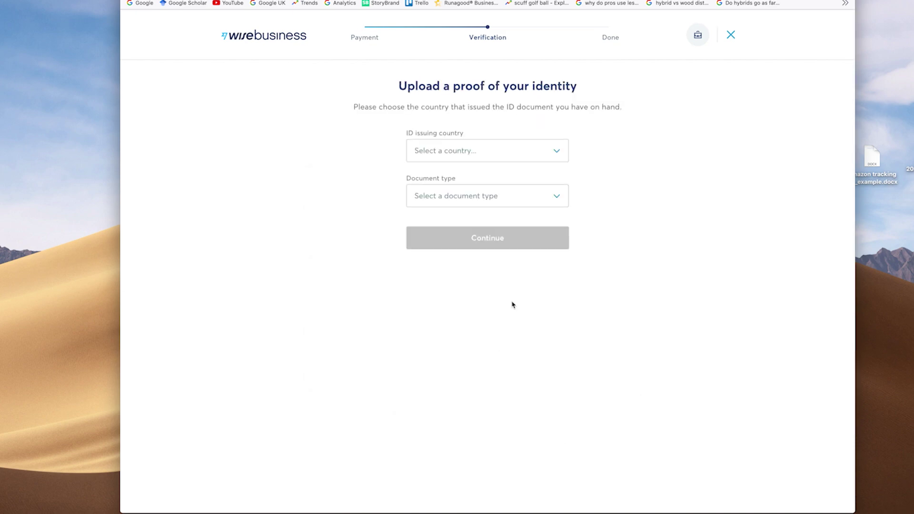
- Set the identity document to a driver's license issued in the United Kingdom
{"action": "left_click", "coordinate": [555, 150]}
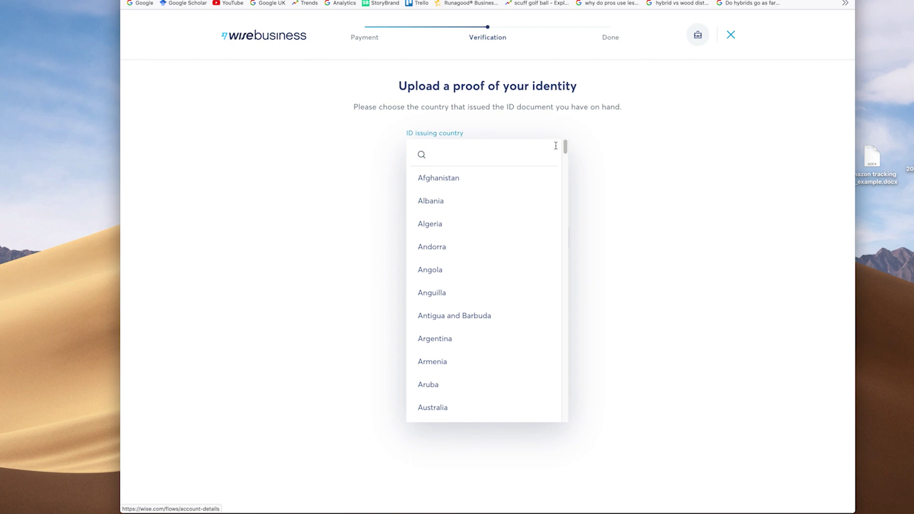
{"action": "type", "text": "united"}
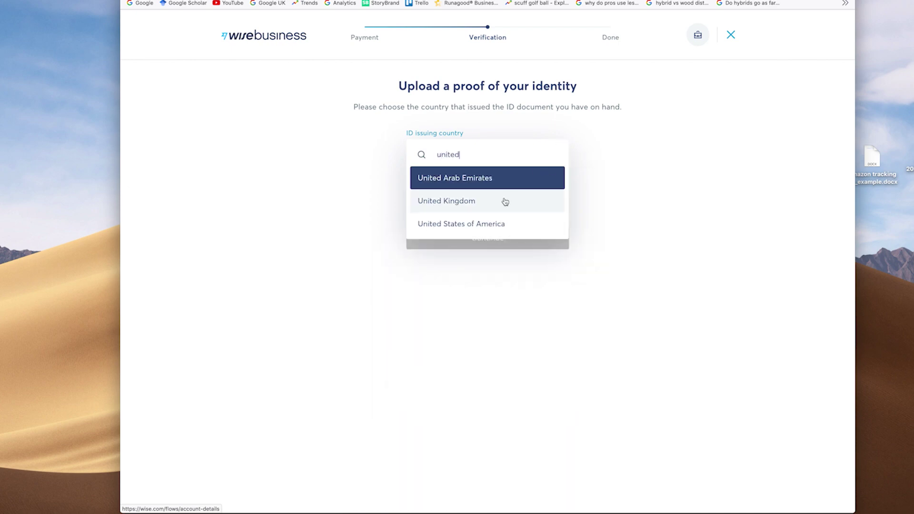
{"action": "left_click", "coordinate": [505, 201]}
{"action": "left_click", "coordinate": [514, 200]}
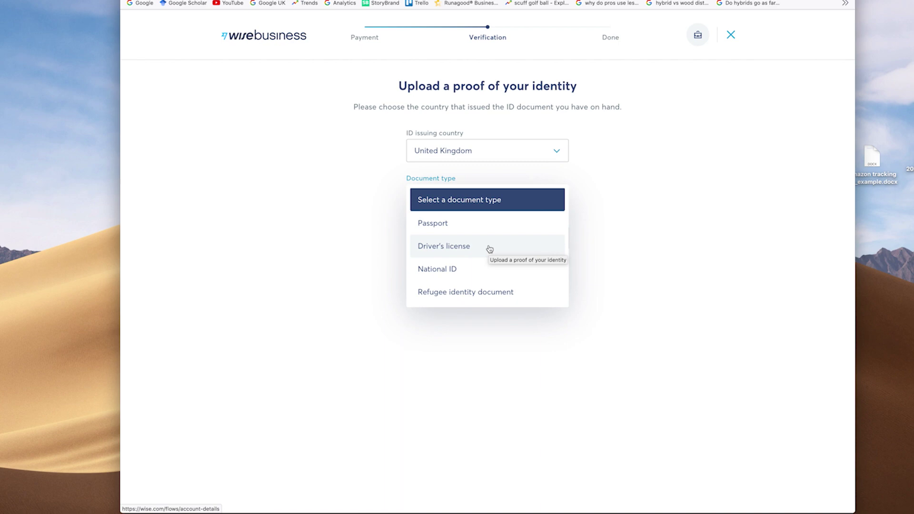
{"action": "left_click", "coordinate": [489, 247]}
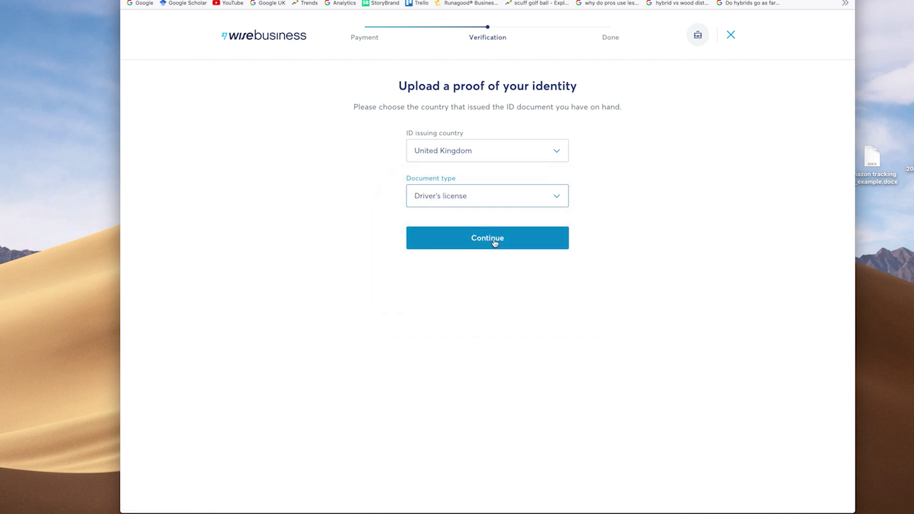
- Upload the front and back images of the driver's licence and submit them for verification
{"action": "left_click", "coordinate": [487, 238]}
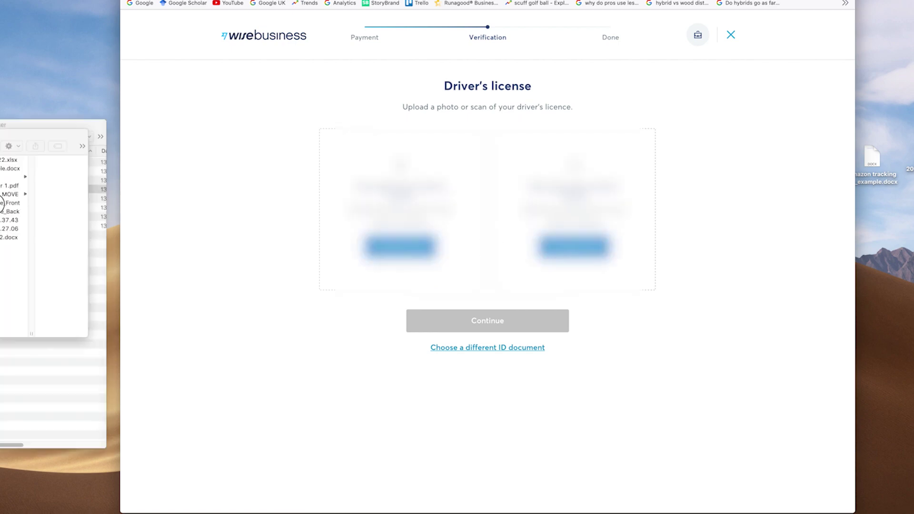
{"action": "left_click_drag", "start_coordinate": [10, 202], "coordinate": [328, 242]}
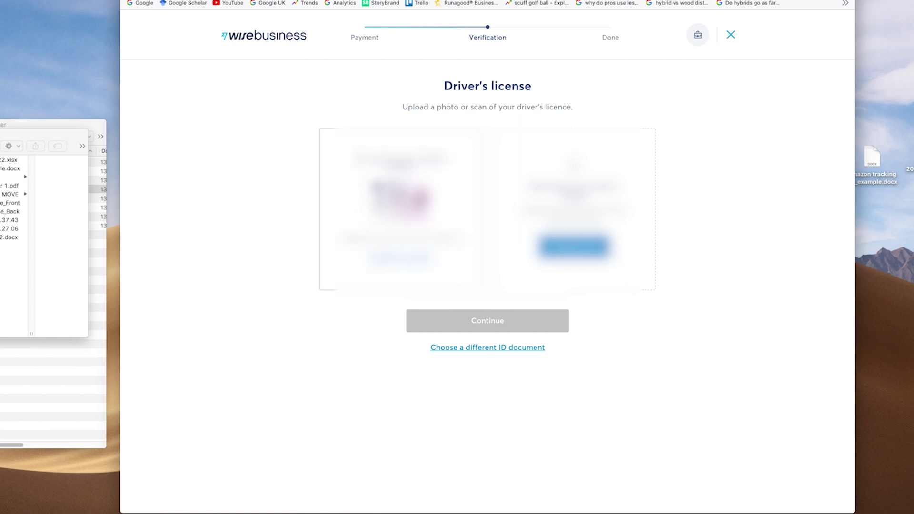
{"action": "left_click_drag", "start_coordinate": [12, 211], "coordinate": [571, 210]}
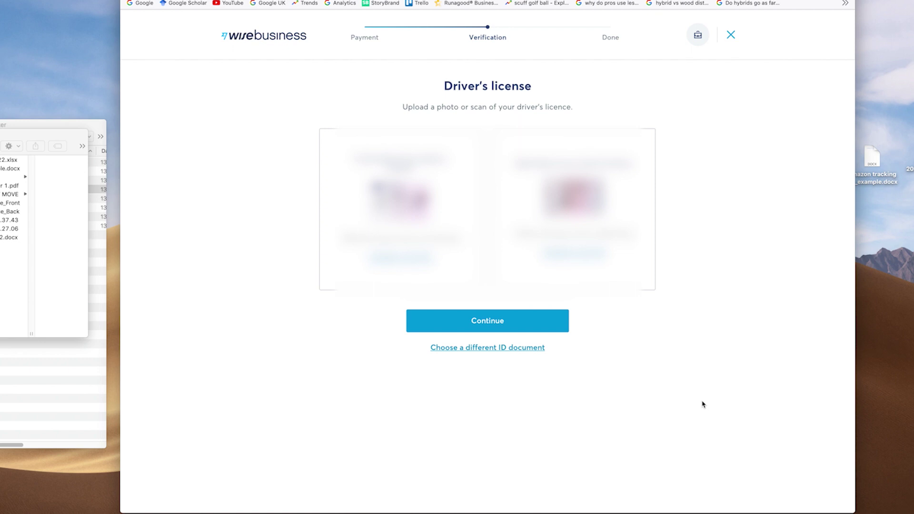
{"action": "left_click", "coordinate": [520, 324]}
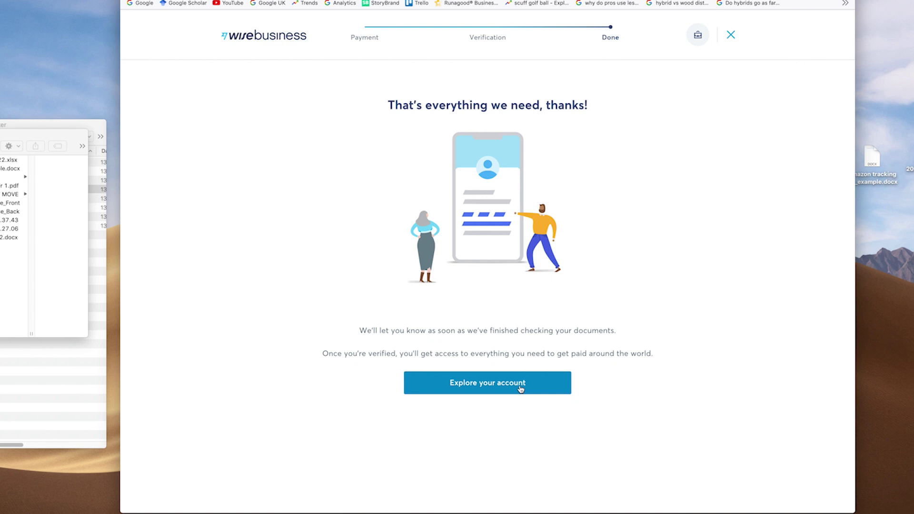
- Open the new business dashboard and read through the 'We're verifying you' timeline message
{"action": "left_click", "coordinate": [520, 389]}
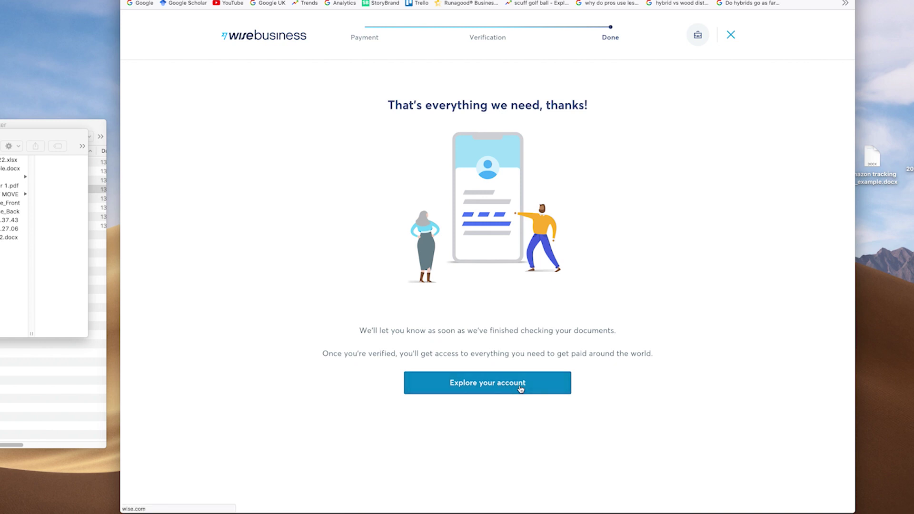
{"action": "left_click_drag", "start_coordinate": [436, 417], "coordinate": [648, 429]}
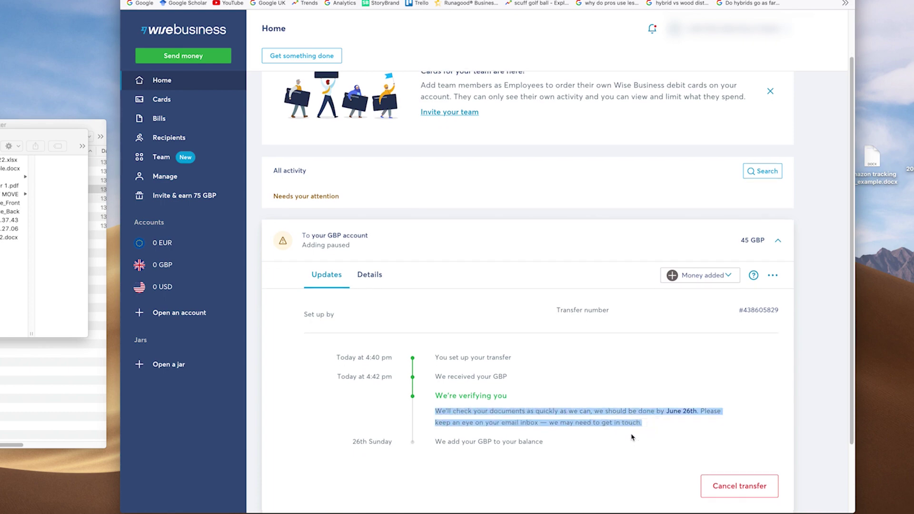
{"action": "scroll", "coordinate": [630, 429], "scroll_direction": "up", "scroll_amount": 2}
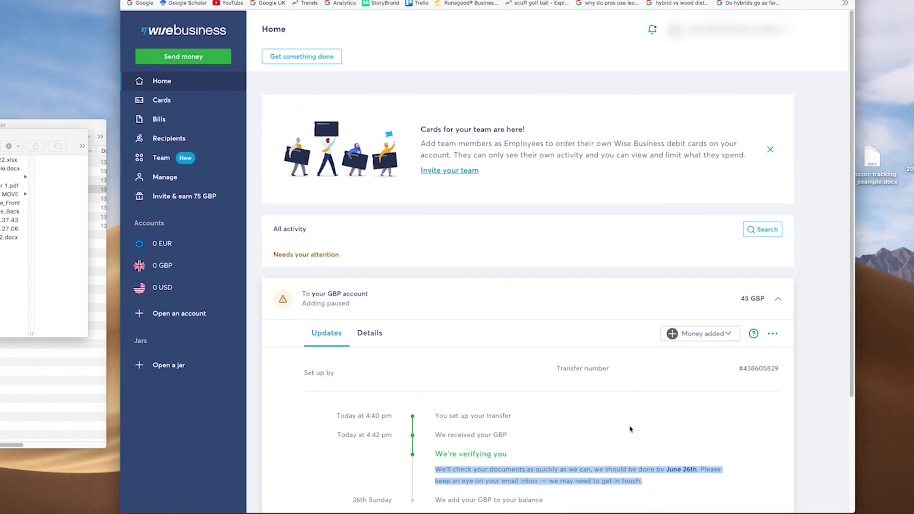
{"action": "scroll", "coordinate": [629, 429], "scroll_direction": "down", "scroll_amount": 1}
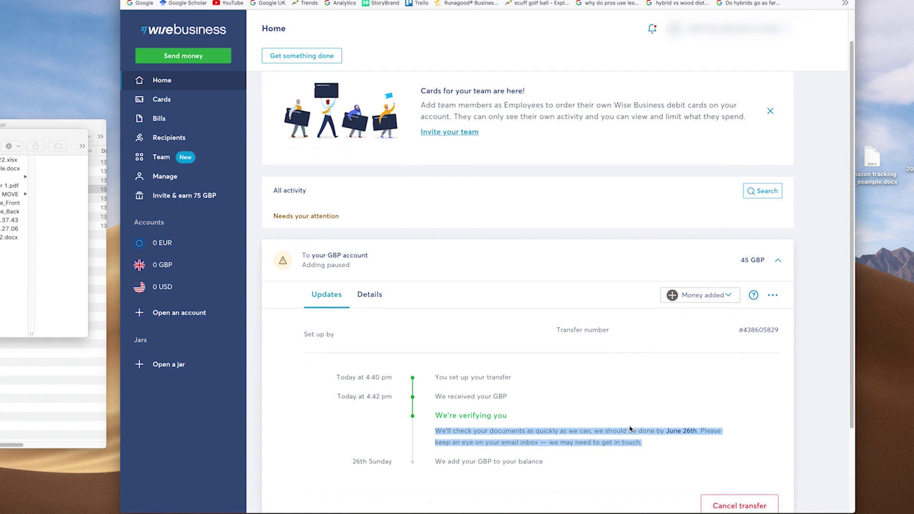
{"action": "scroll", "coordinate": [629, 430], "scroll_direction": "up", "scroll_amount": 1}
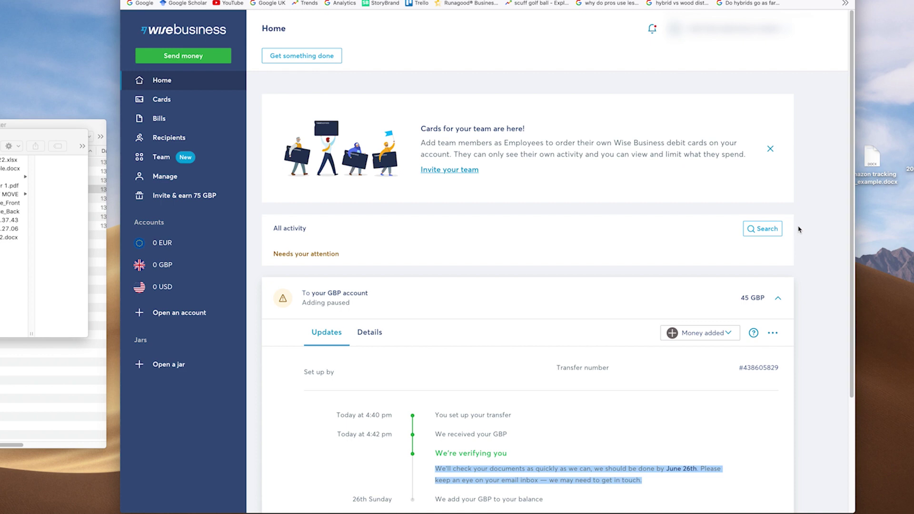
{"action": "left_click", "coordinate": [834, 161]}
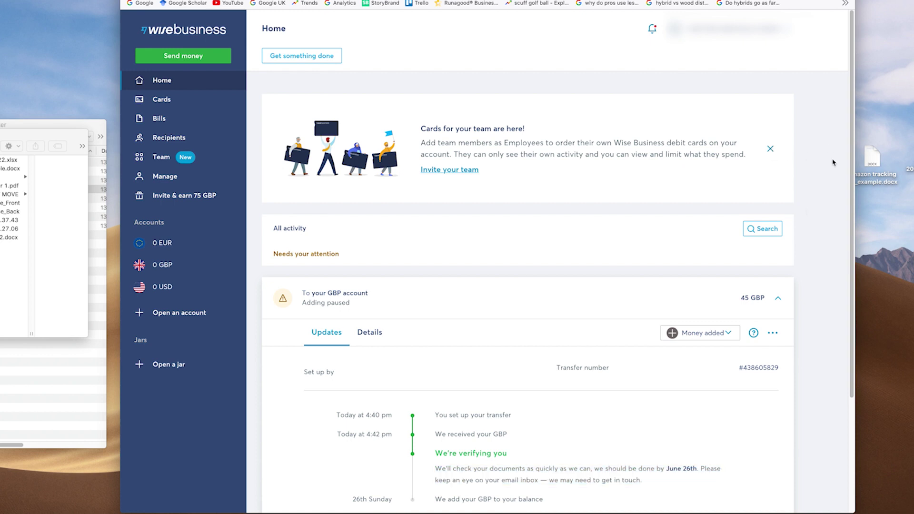
{"action": "scroll", "coordinate": [825, 197], "scroll_direction": "down", "scroll_amount": 1}
{"action": "scroll", "coordinate": [826, 197], "scroll_direction": "down", "scroll_amount": 3}
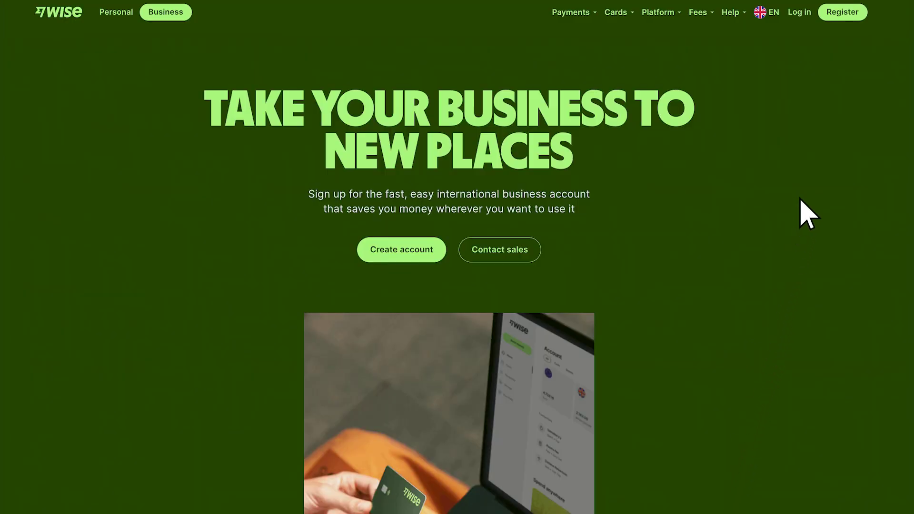
- Bring up the Wise Business registration form from the landing page
{"action": "left_click", "coordinate": [846, 15]}
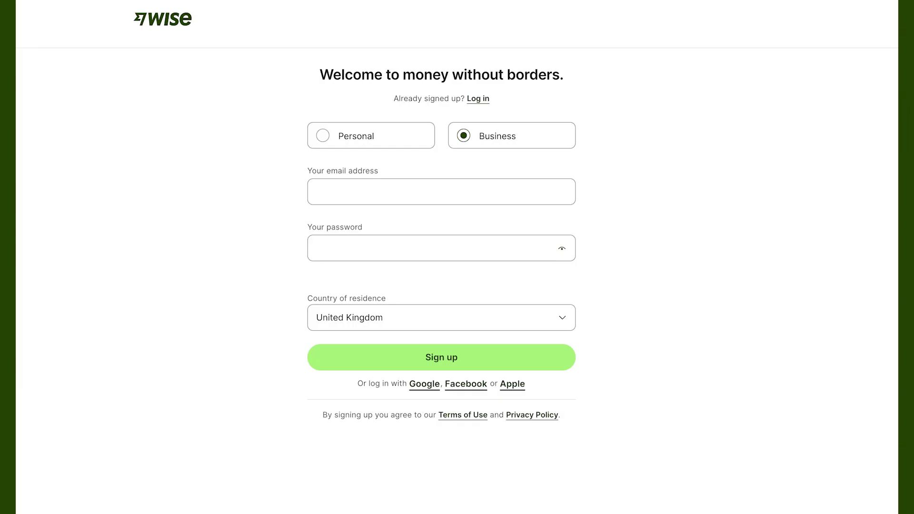